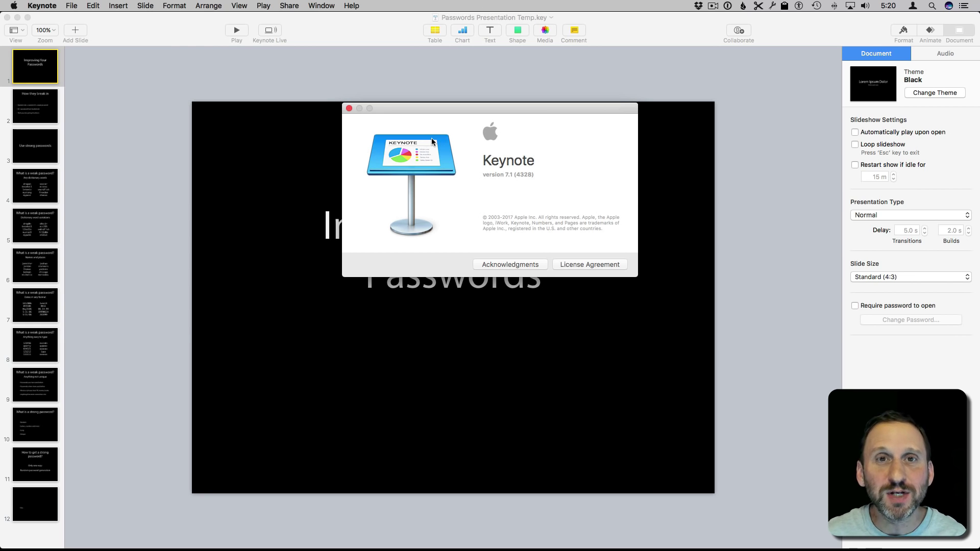
Dismiss the About Keynote window to reveal the Improving Your Passwords presentation.
click(350, 109)
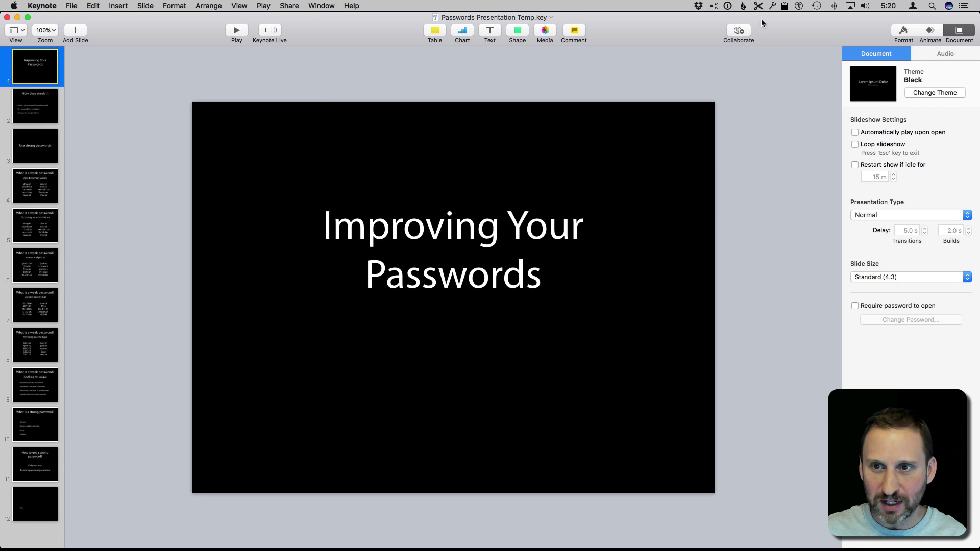
Set collaboration access to Anyone with the link, View only, sent via Copy Link.
click(739, 33)
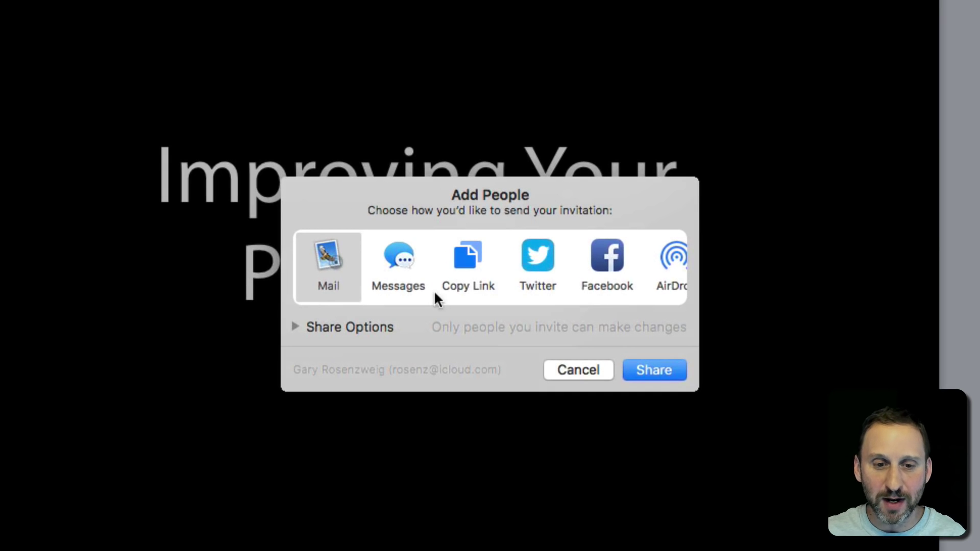
click(301, 322)
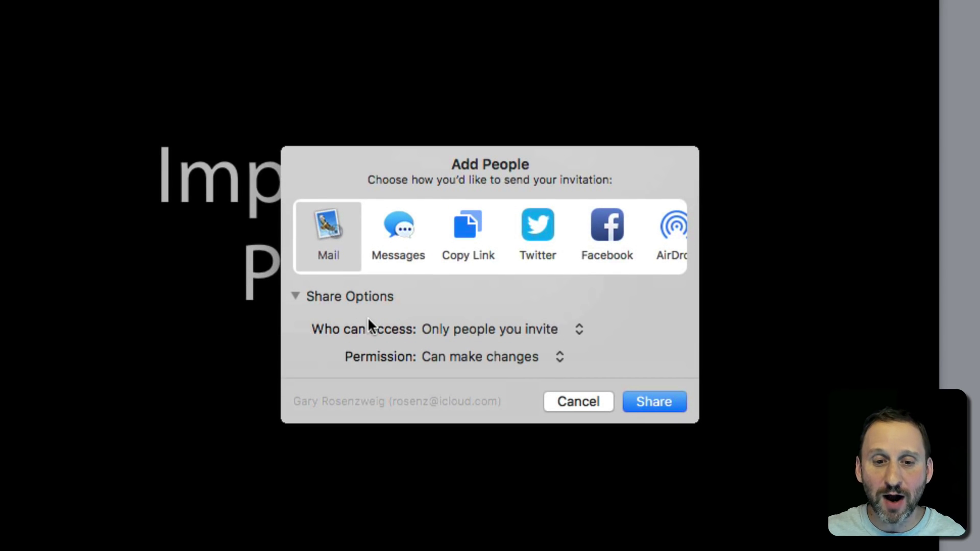
click(491, 328)
click(492, 342)
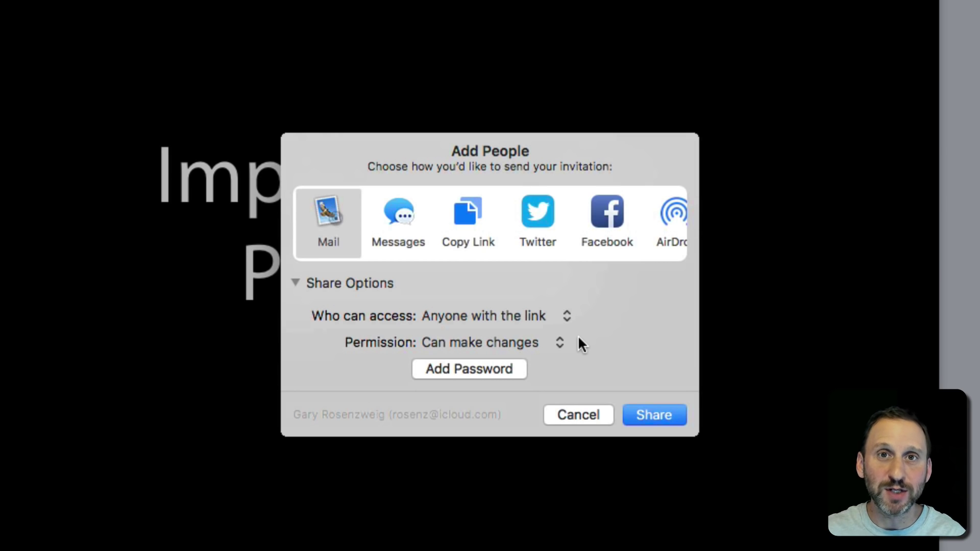
click(471, 340)
click(469, 357)
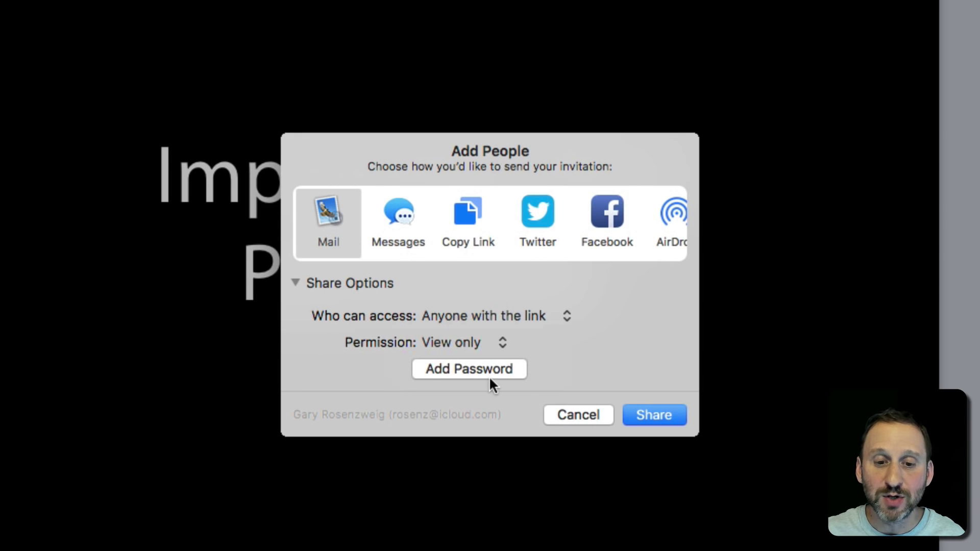
click(471, 214)
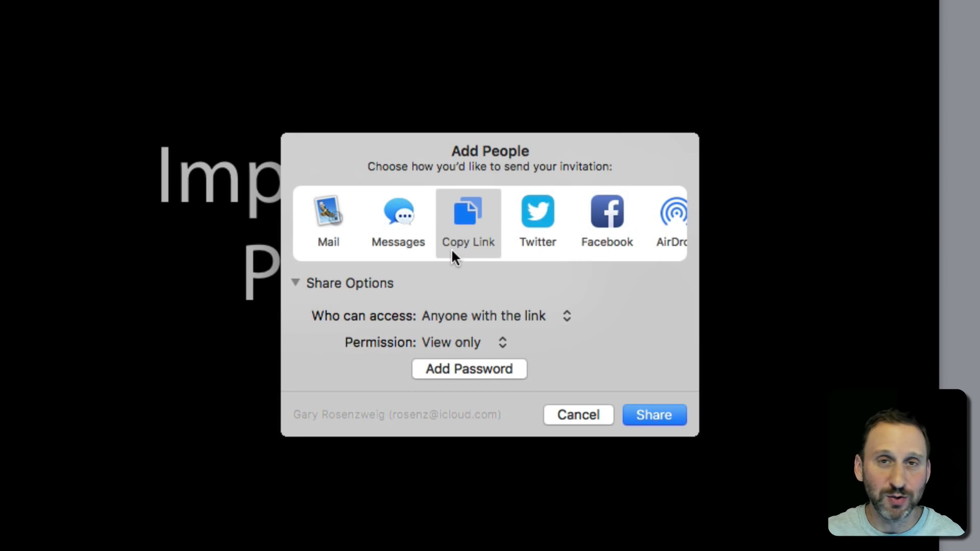
Confirm Share so the presentation becomes shared and its view-only link is copied.
click(650, 409)
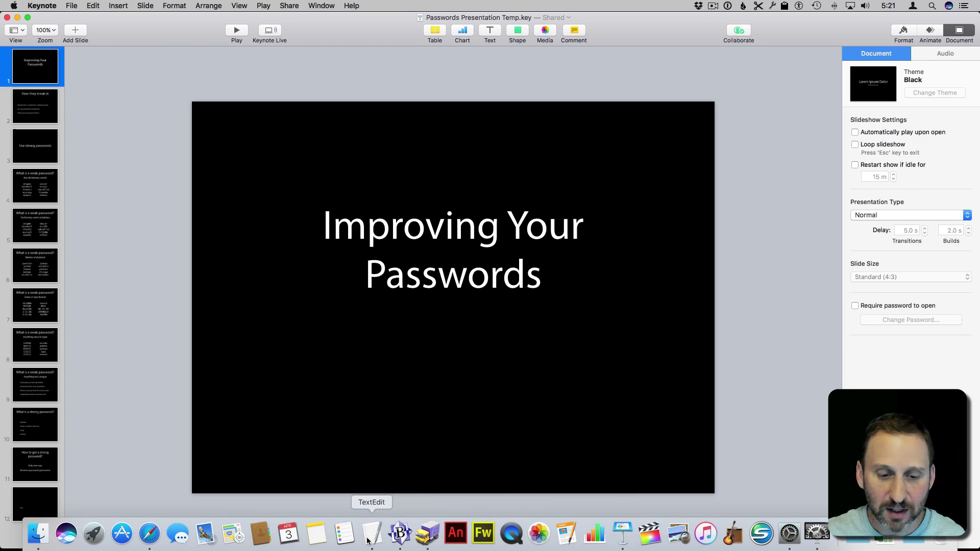
Paste the iCloud link into a new TextEdit document and enlarge its text.
click(371, 536)
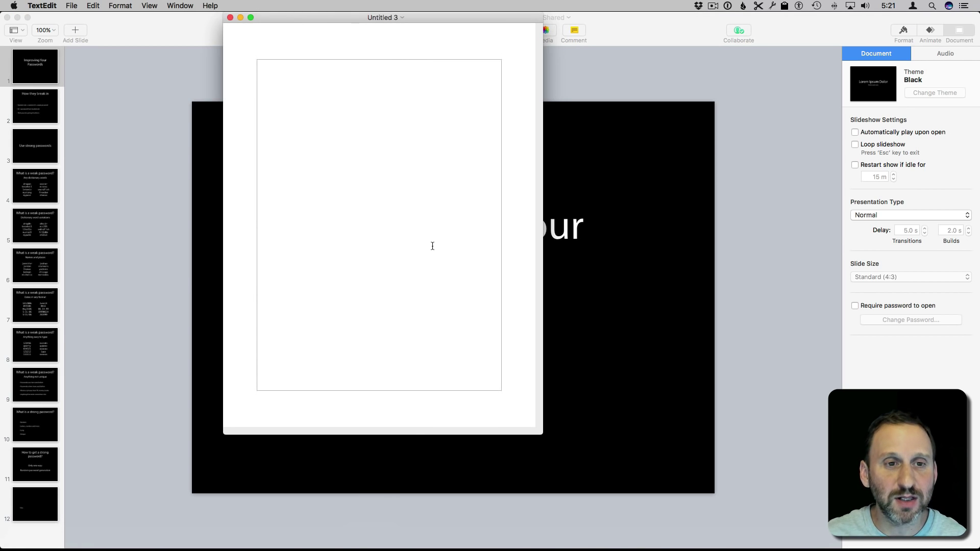
key(super+v)
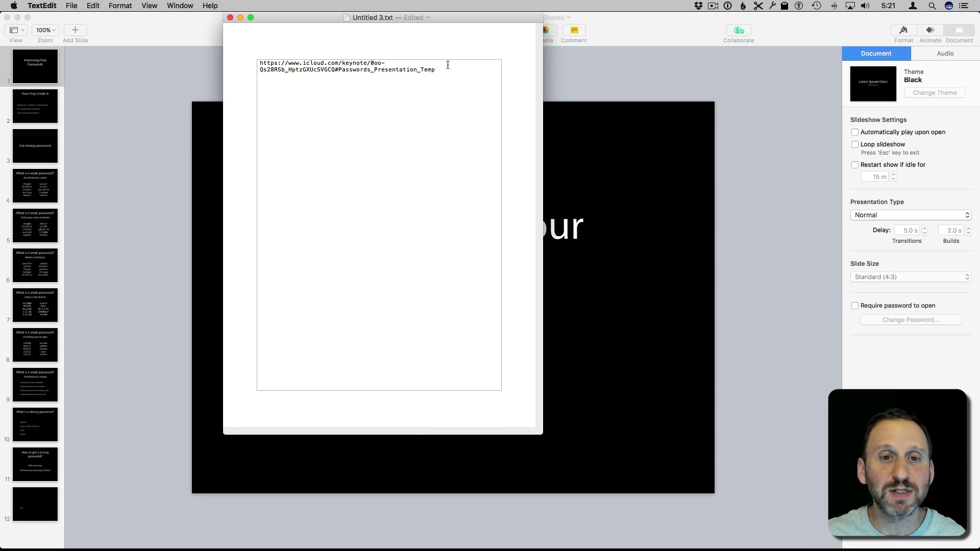
drag(453, 70, 219, 57)
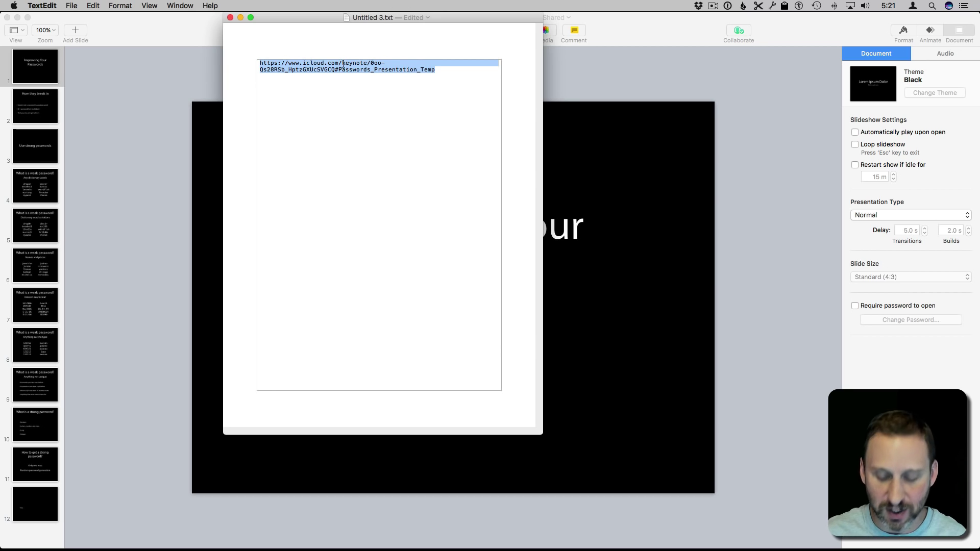
key(super+plus)
key(super+plus)
key(super+plus)
key(super+plus)
key(super+plus)
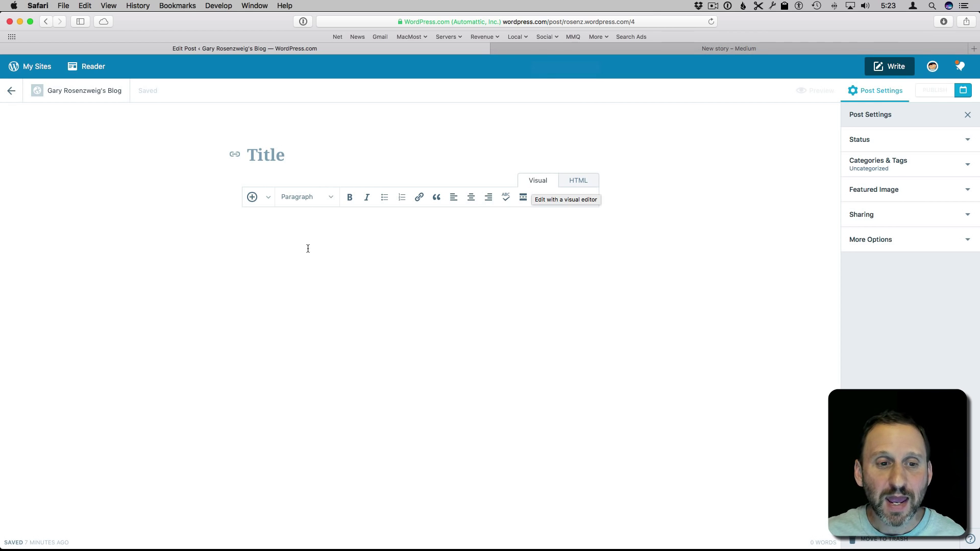
click(275, 244)
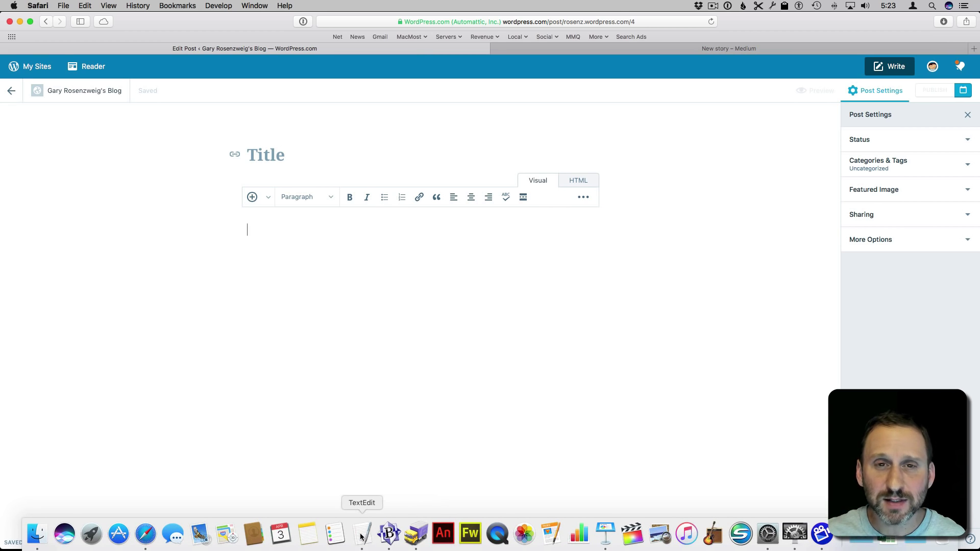
click(361, 536)
Reselect the full iCloud link in TextEdit and copy it to the clipboard.
click(348, 107)
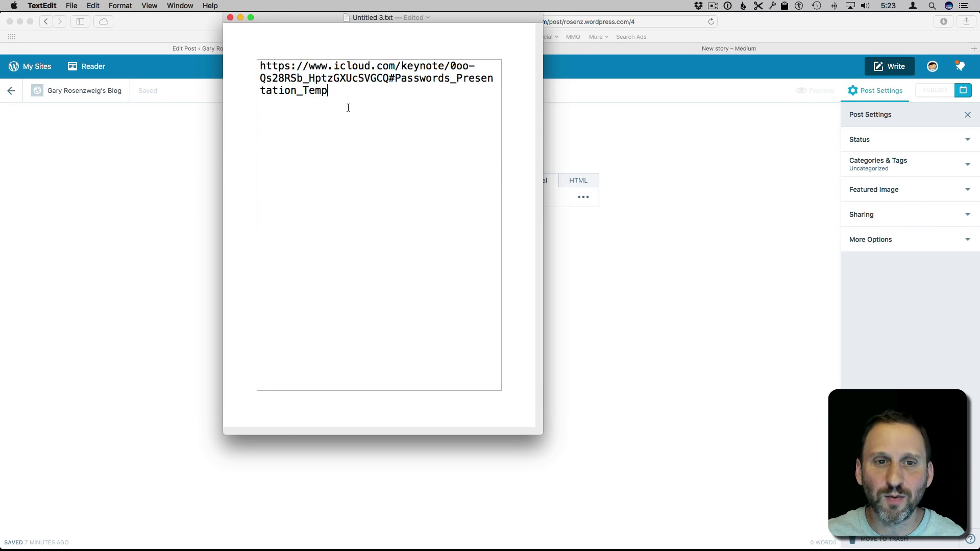
drag(324, 90, 246, 52)
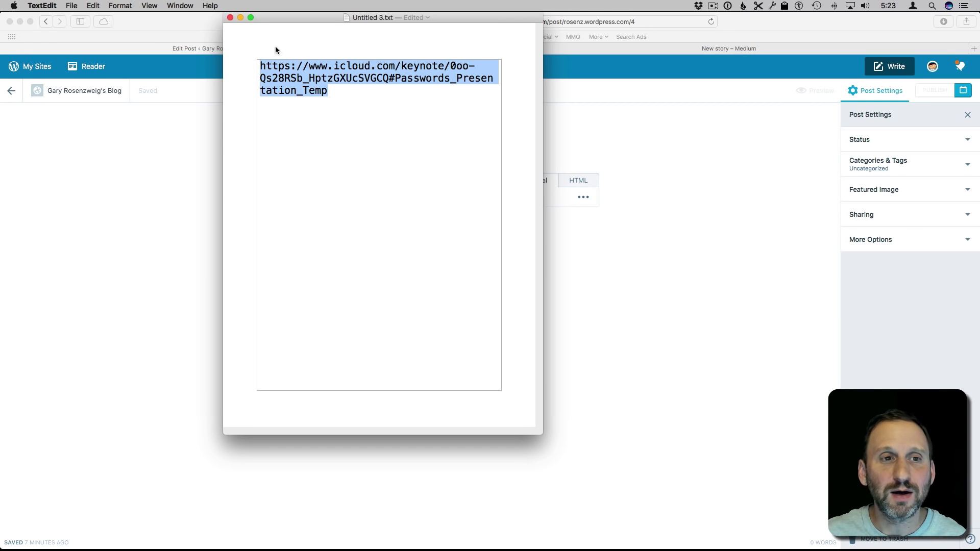
click(142, 5)
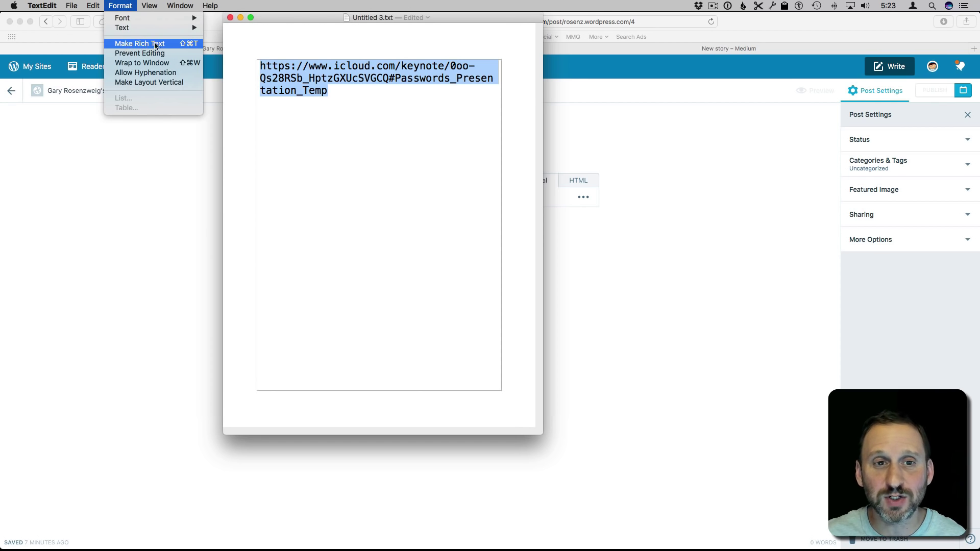
click(361, 99)
drag(361, 99, 253, 48)
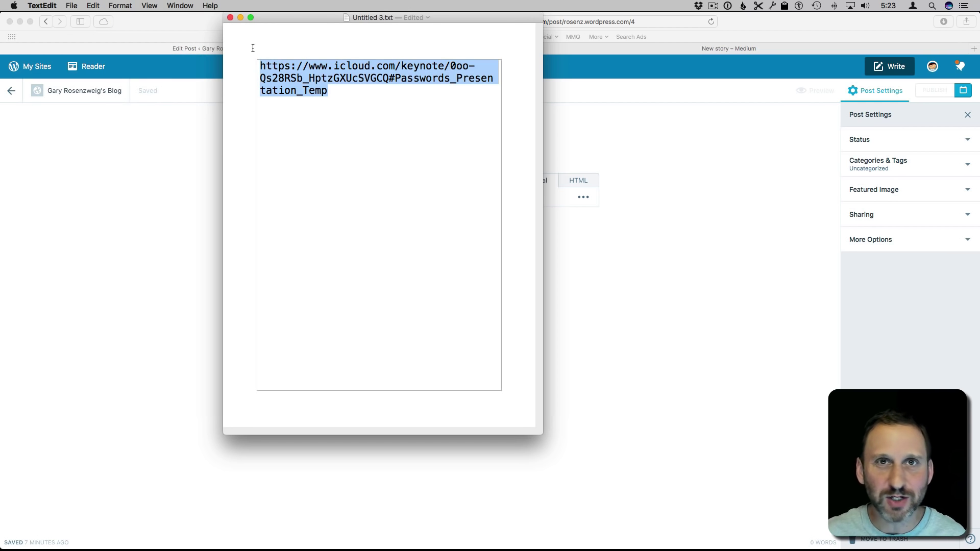
key(super+c)
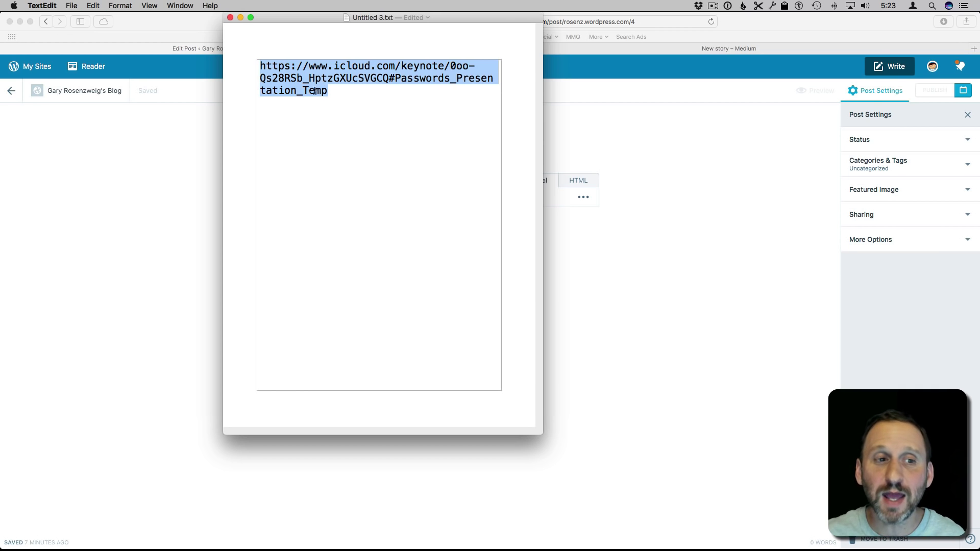
Paste the iCloud Keynote link into the WordPress post body and add a paragraph below the embed.
click(583, 255)
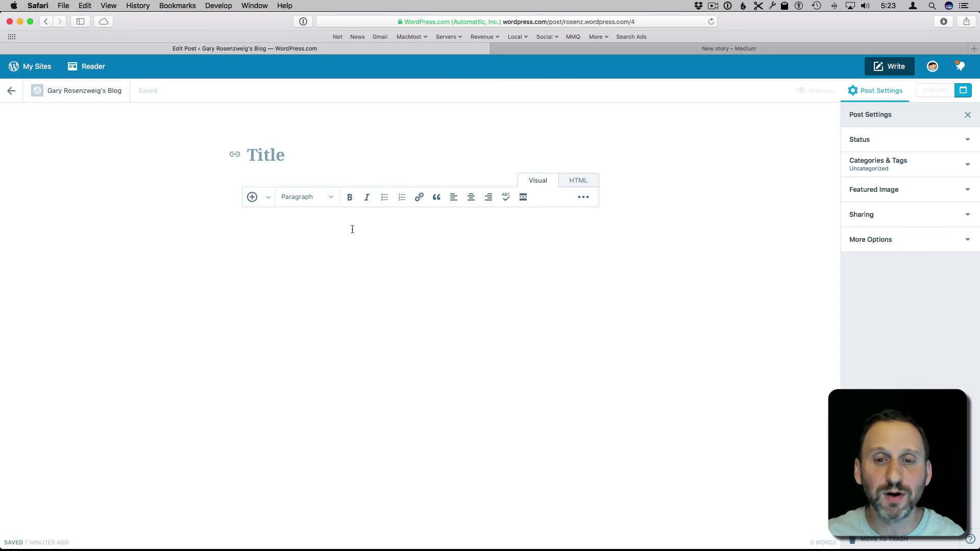
click(265, 234)
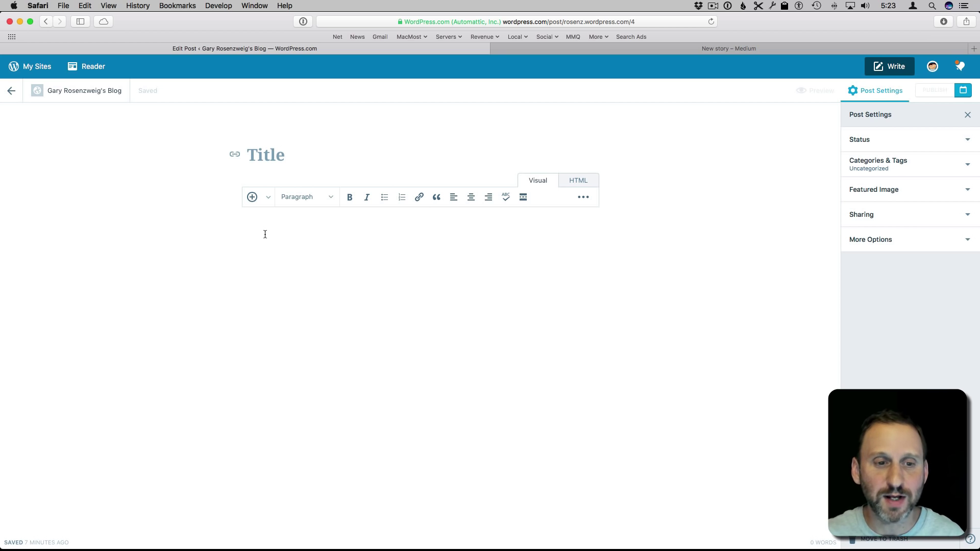
key(super+v)
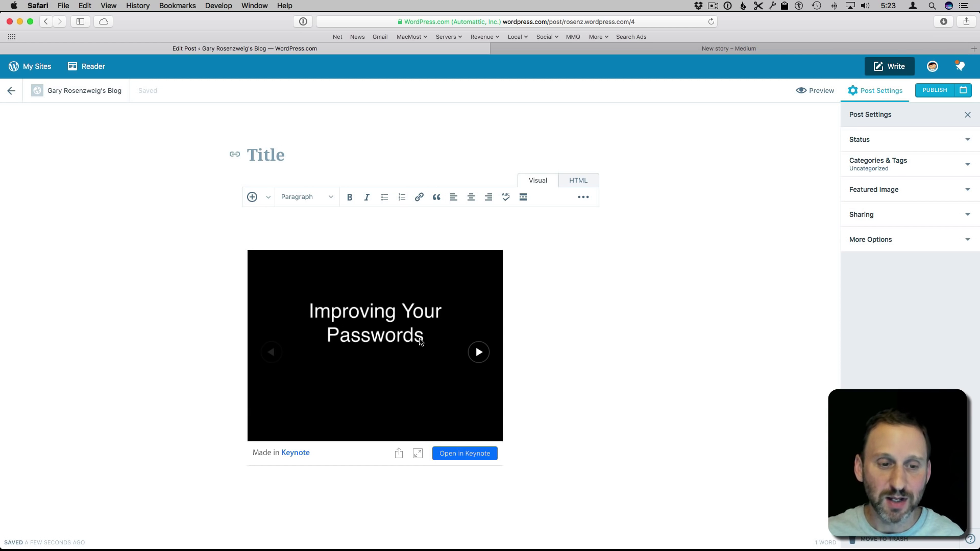
key(Right)
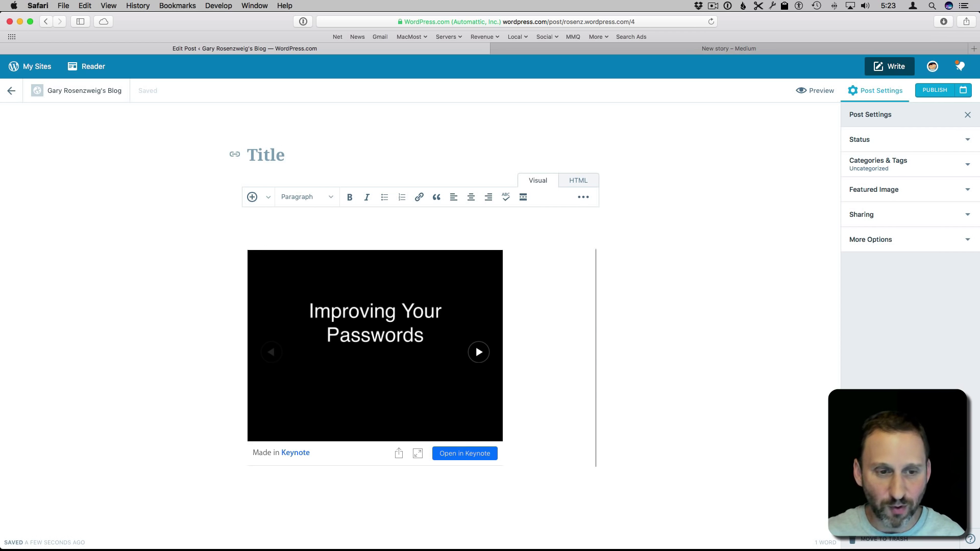
key(Left)
key(Right)
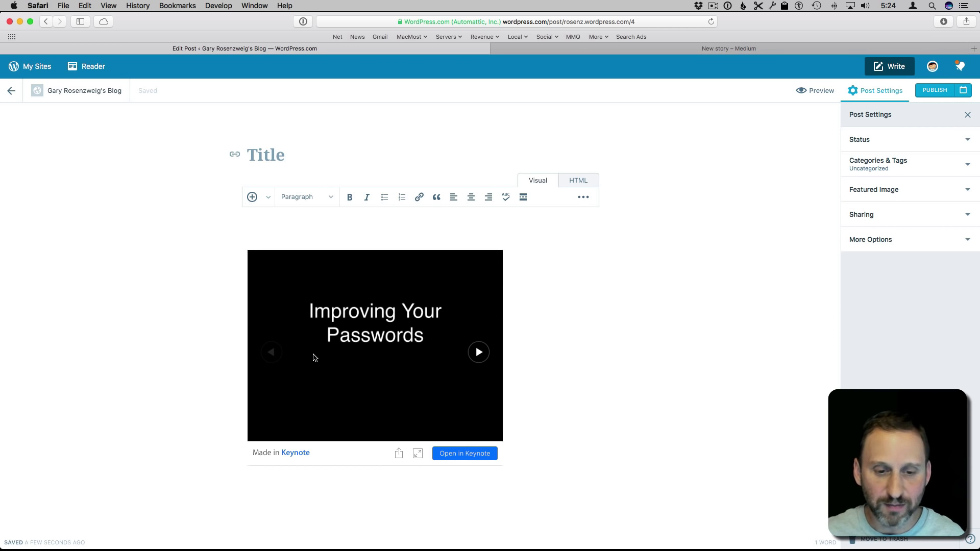
key(Return)
text(fgdfgd)
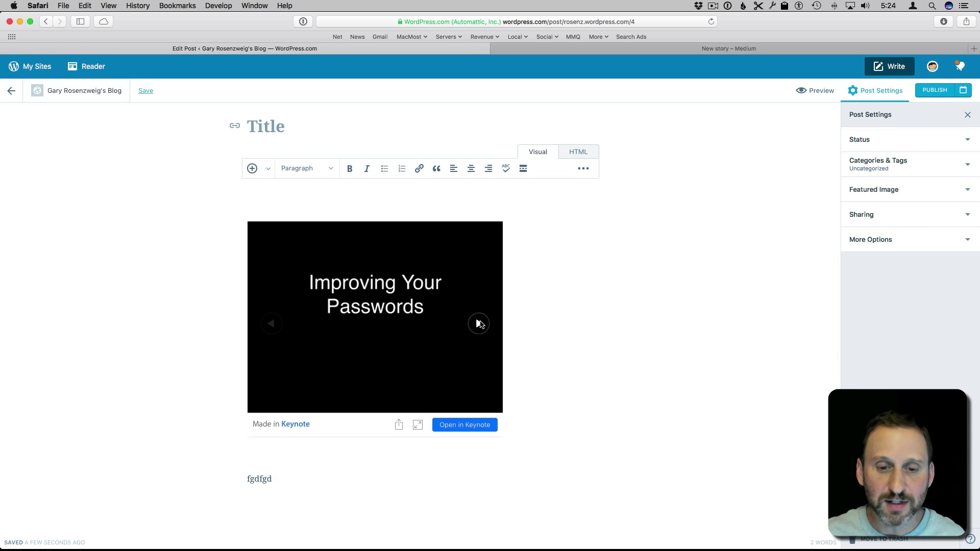
Step the embedded slideshow forward to slide 4, back to slide 2, then forward again.
click(477, 324)
click(478, 323)
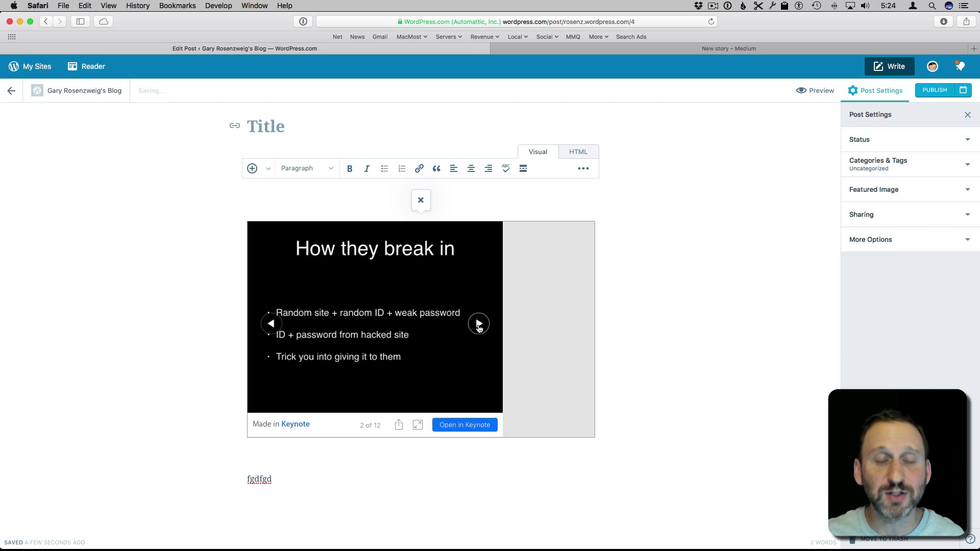
click(478, 325)
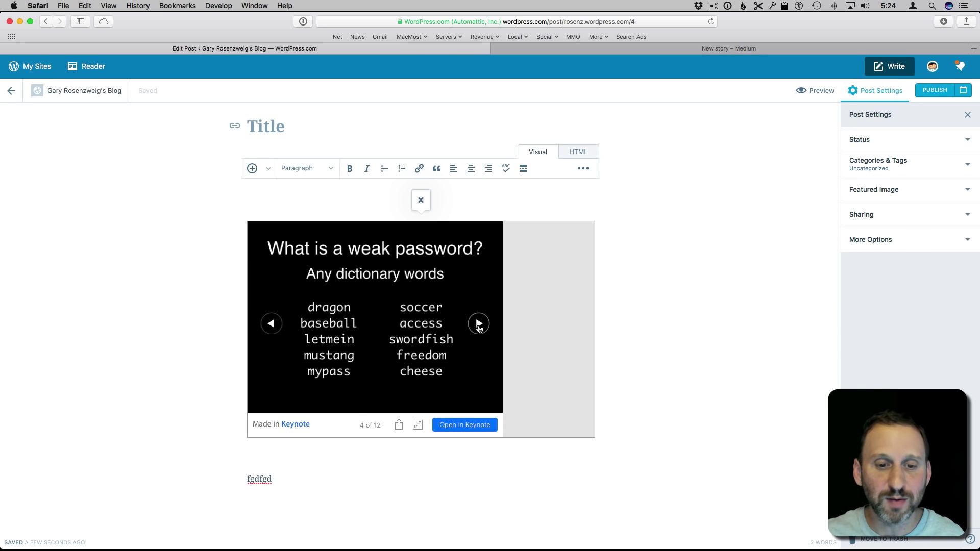
click(271, 323)
click(271, 324)
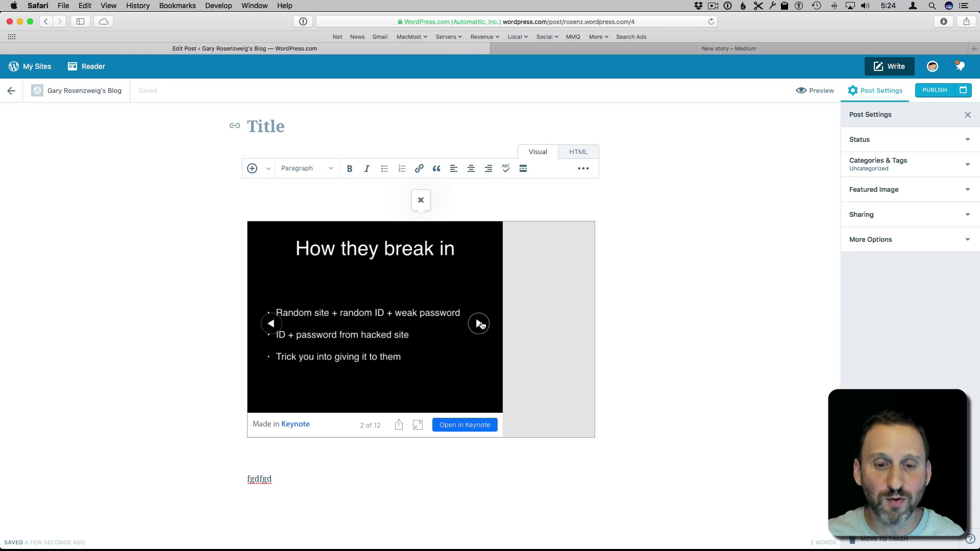
click(478, 326)
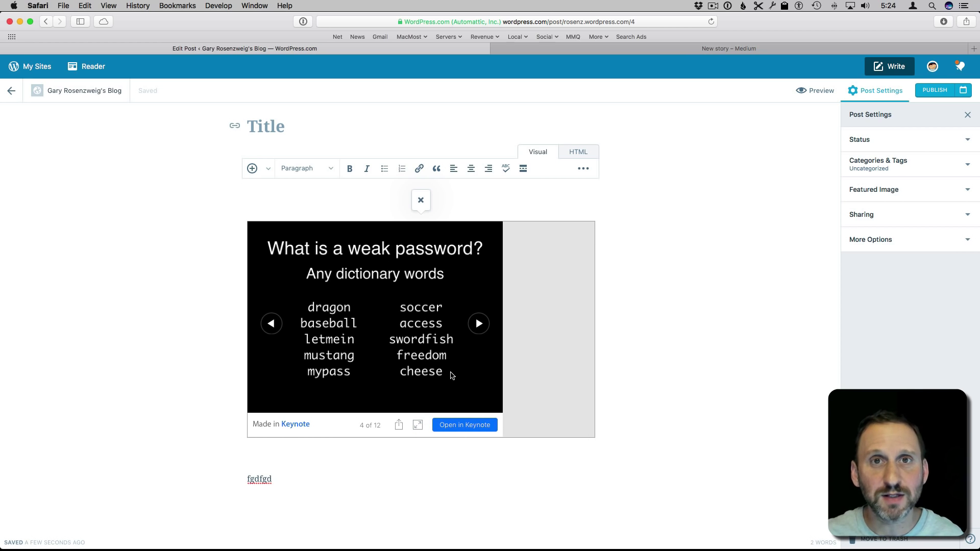
Embed the iCloud Keynote link in the Medium draft and add an empty line above it.
click(627, 49)
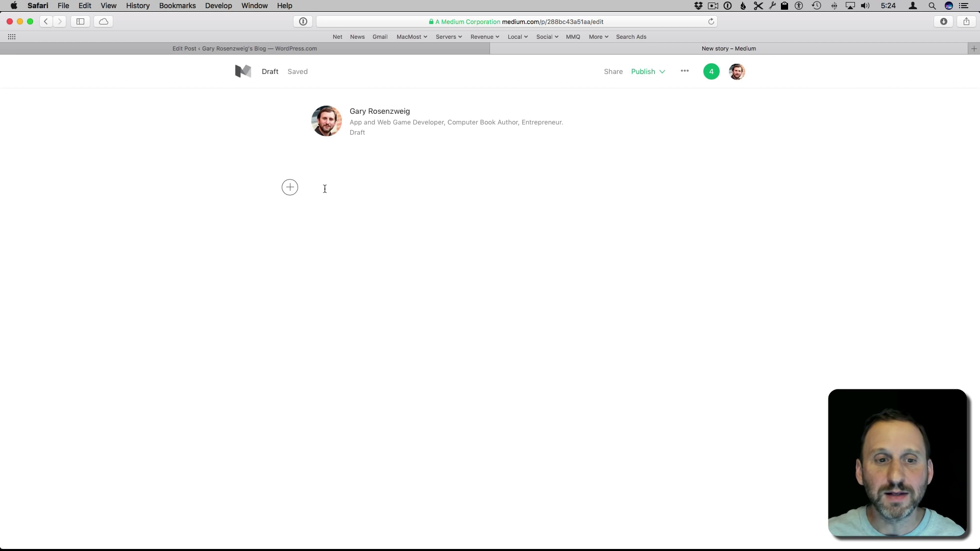
click(289, 189)
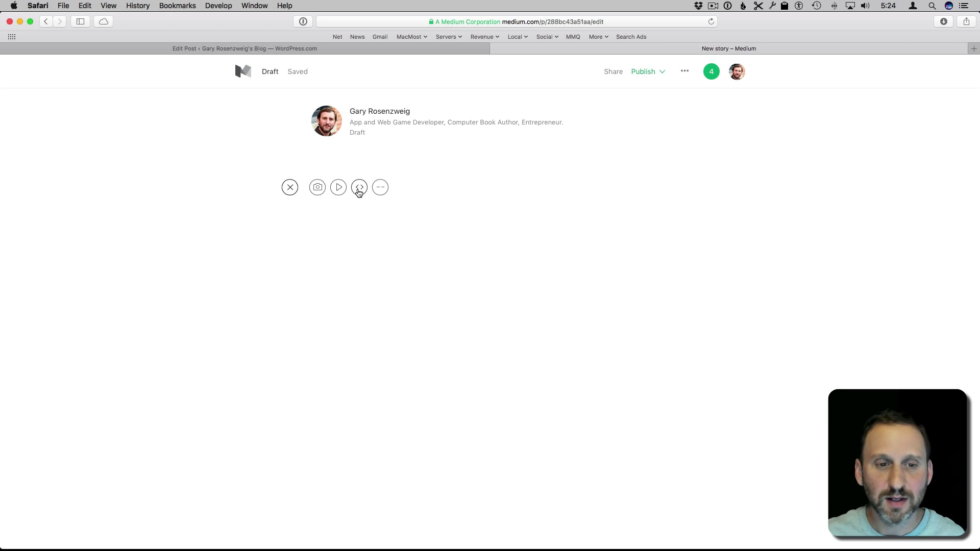
click(360, 188)
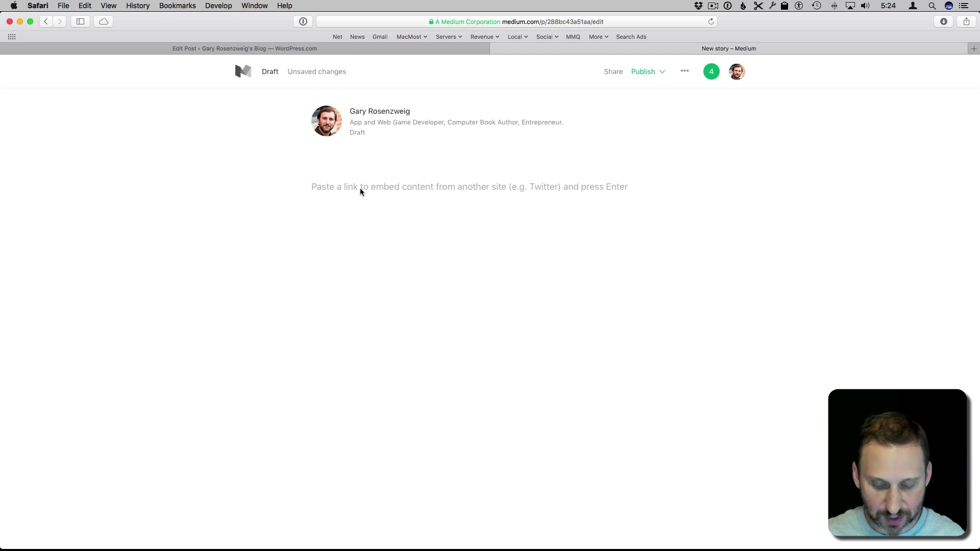
key(super+v)
key(Return)
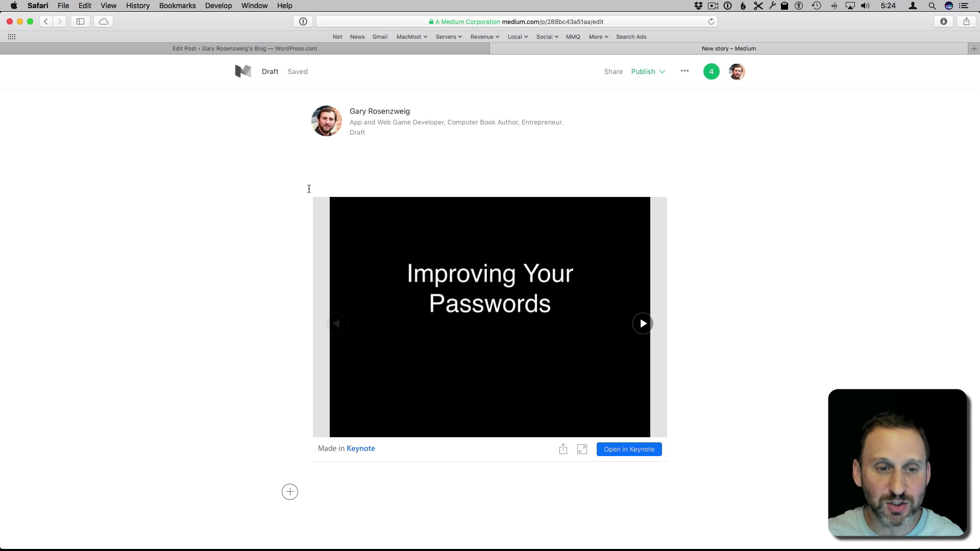
click(311, 196)
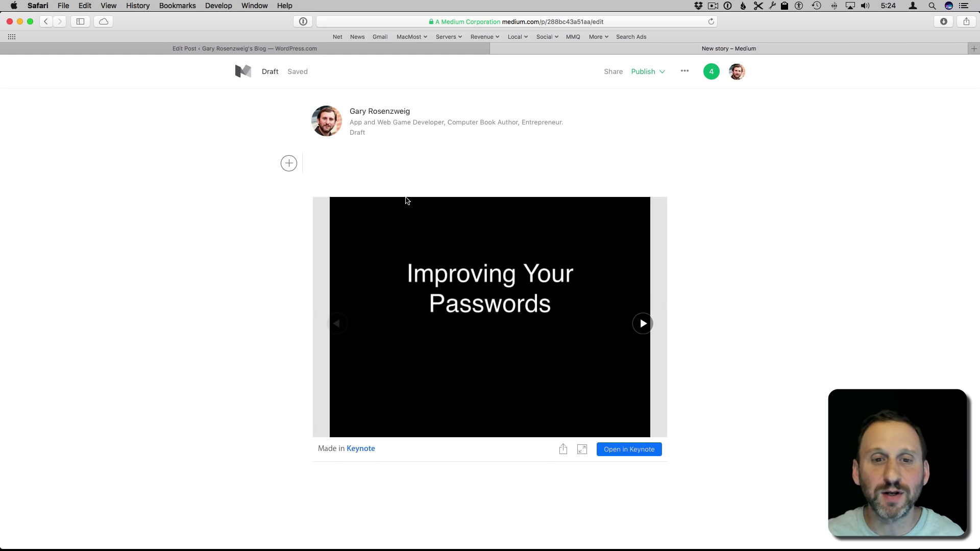